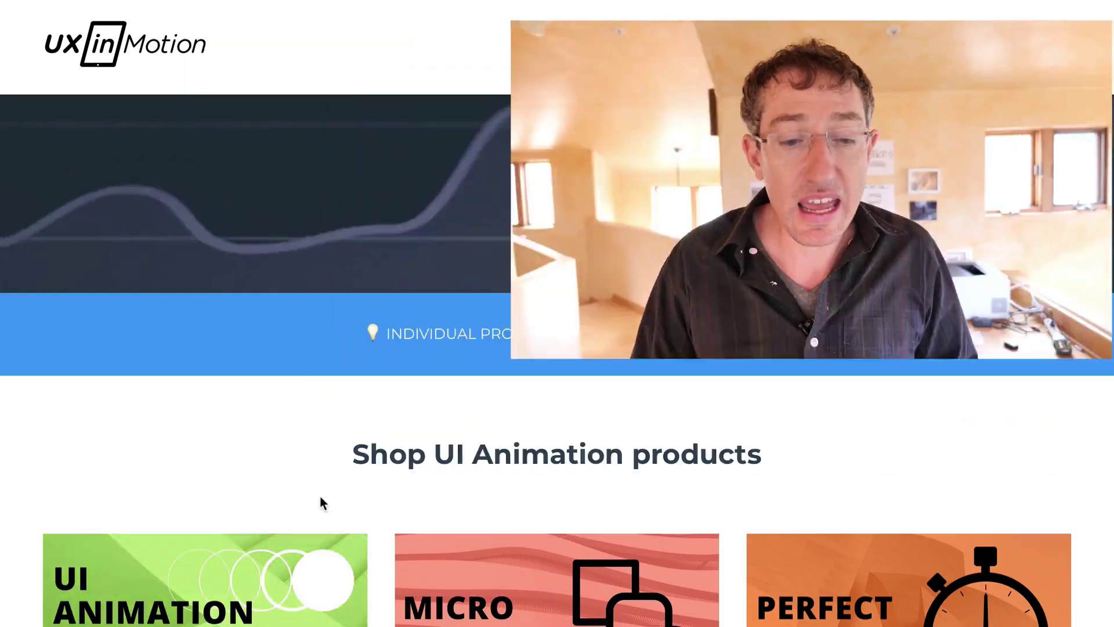
Step: Open the How to Create a Motion Path .aep and accept converting it from the older version
{"action": "scroll", "coordinate": [321, 496], "scroll_direction": "down", "scroll_amount": 4}
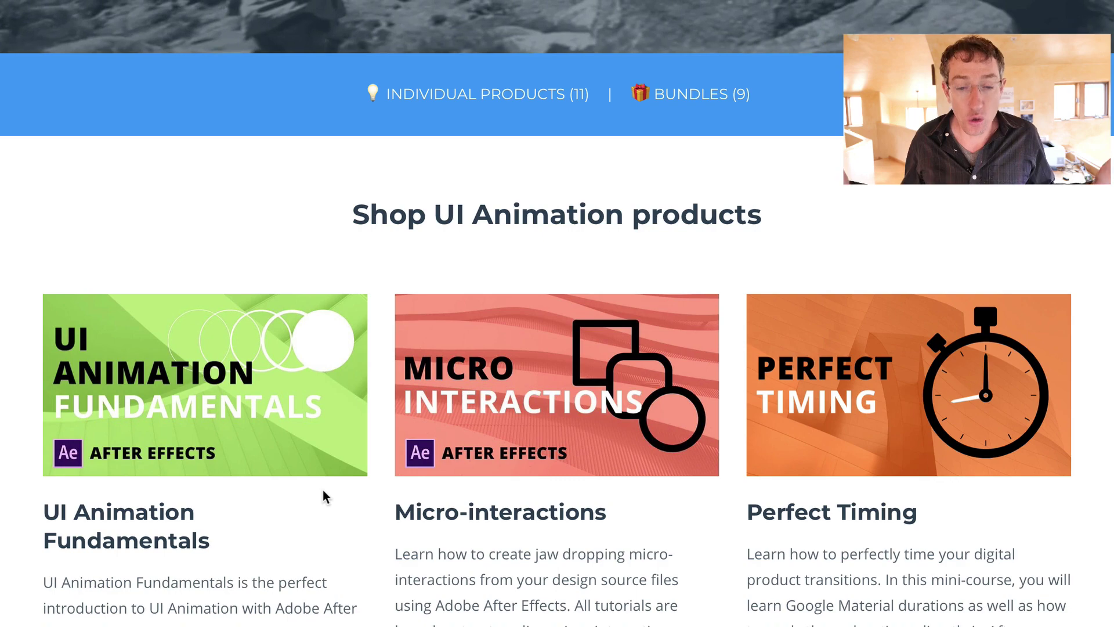
{"action": "scroll", "coordinate": [324, 496], "scroll_direction": "down", "scroll_amount": 3}
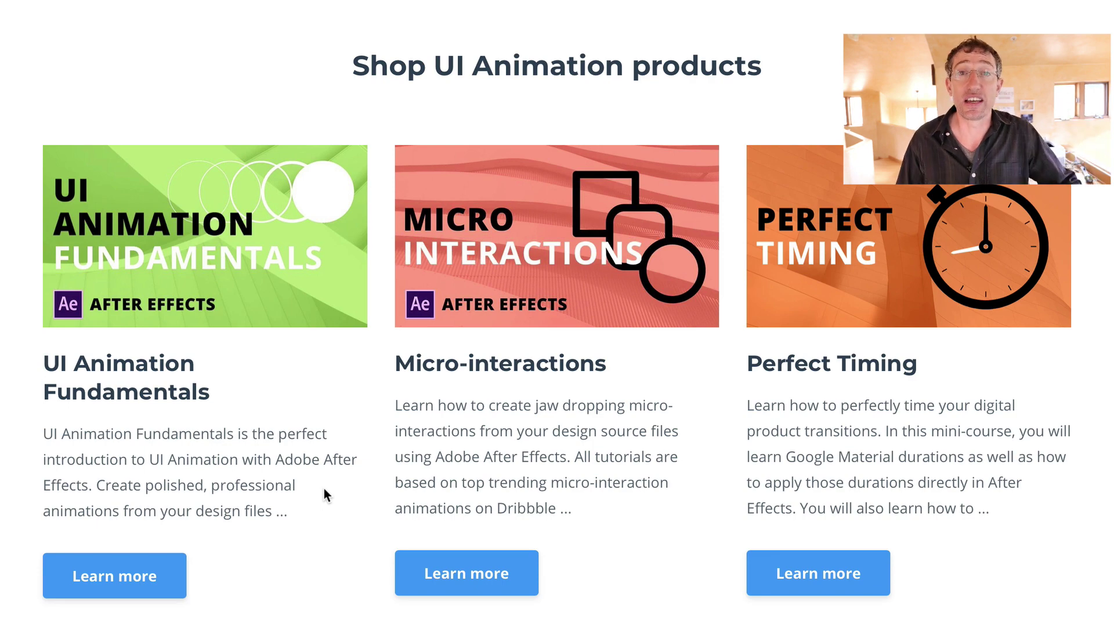
{"action": "scroll", "coordinate": [323, 489], "scroll_direction": "up", "scroll_amount": 7}
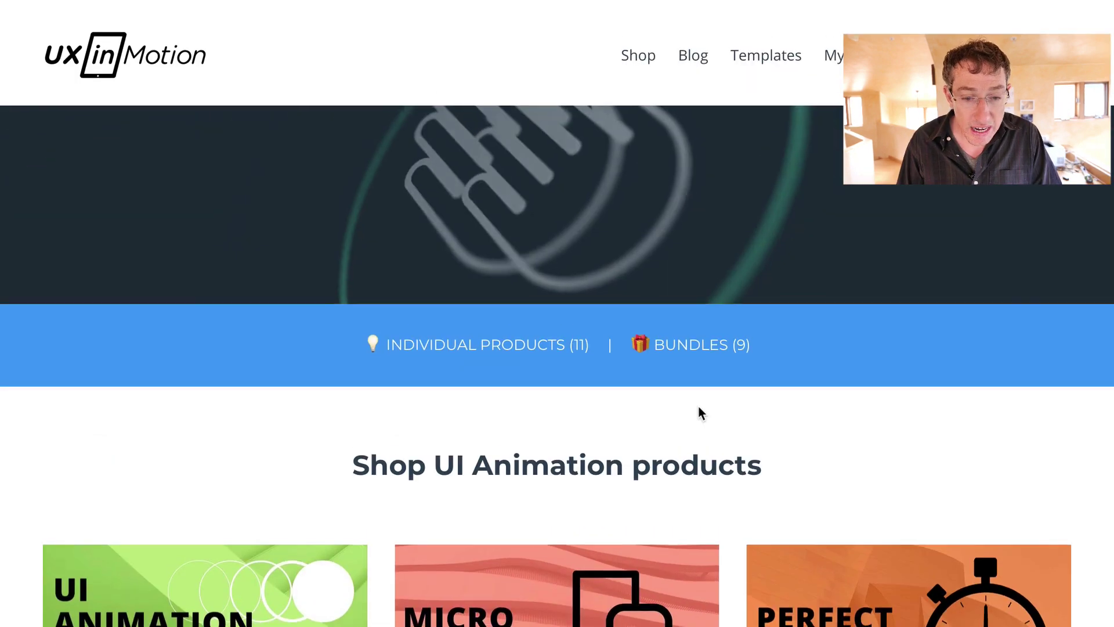
{"action": "scroll", "coordinate": [698, 408], "scroll_direction": "down", "scroll_amount": 1}
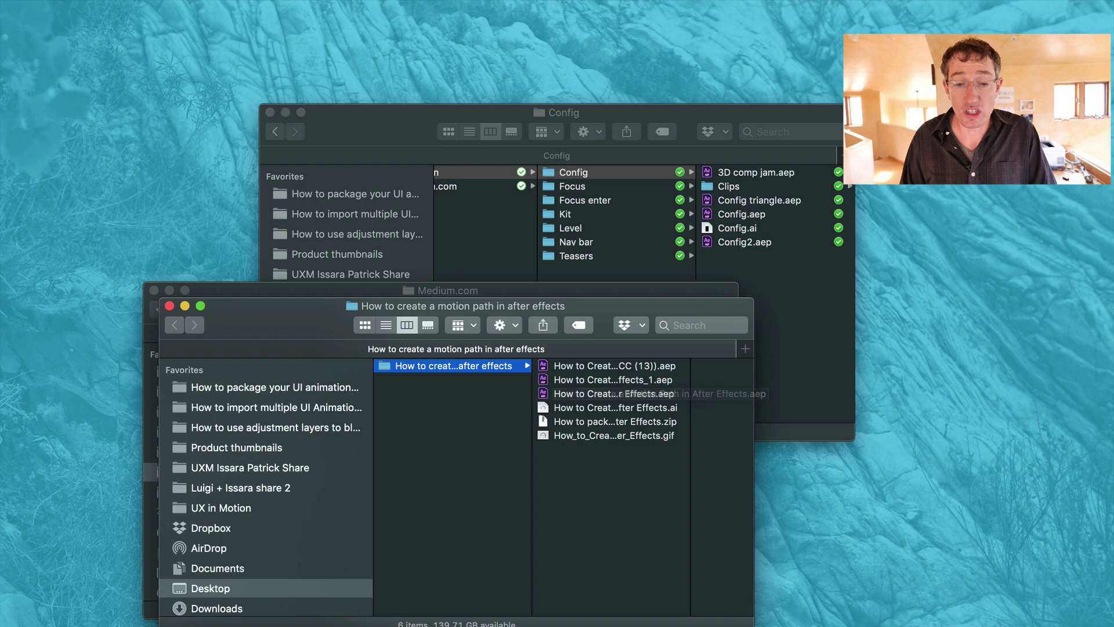
{"action": "double_click", "coordinate": [579, 394]}
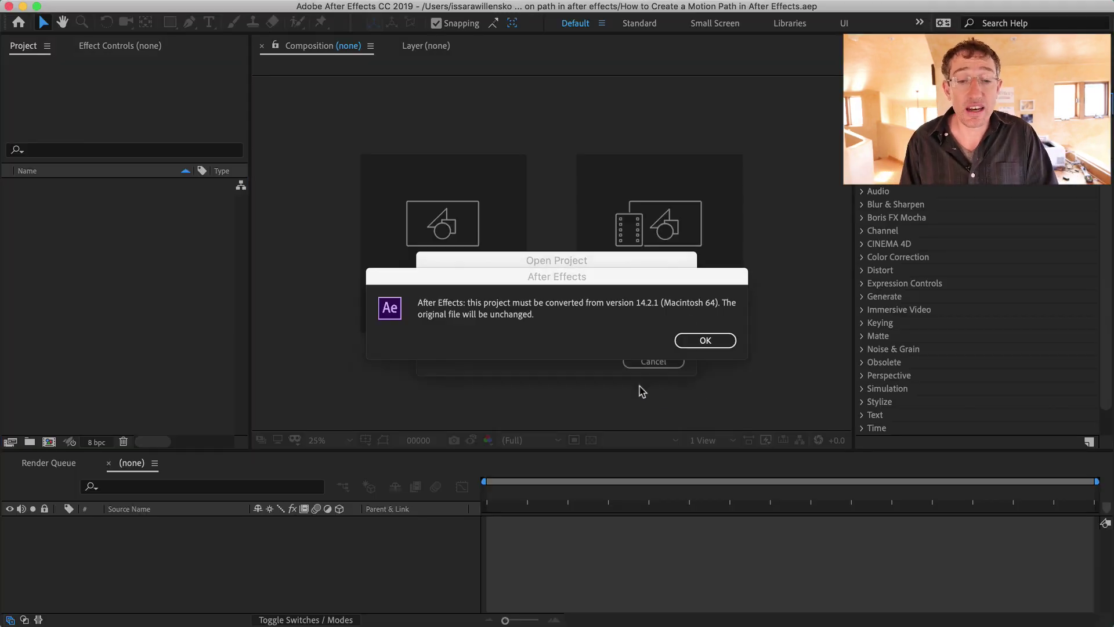
{"action": "left_click", "coordinate": [719, 340]}
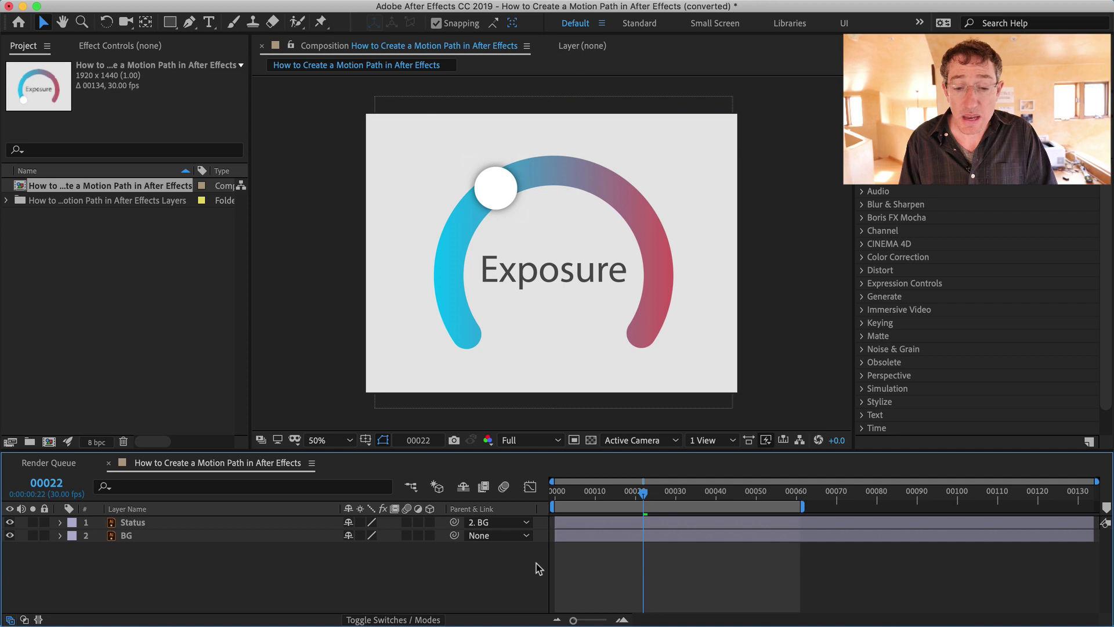
Step: Scrub the timeline, then reveal the Status layer's Position keyframes along the arc and deselect
{"action": "mouse_move", "coordinate": [629, 497]}
{"action": "left_mouse_down"}
{"action": "mouse_move", "coordinate": [609, 494]}
{"action": "mouse_move", "coordinate": [748, 493]}
{"action": "mouse_move", "coordinate": [649, 493]}
{"action": "left_mouse_up"}
{"action": "key", "text": "ctrl+a"}
{"action": "key", "text": "u"}
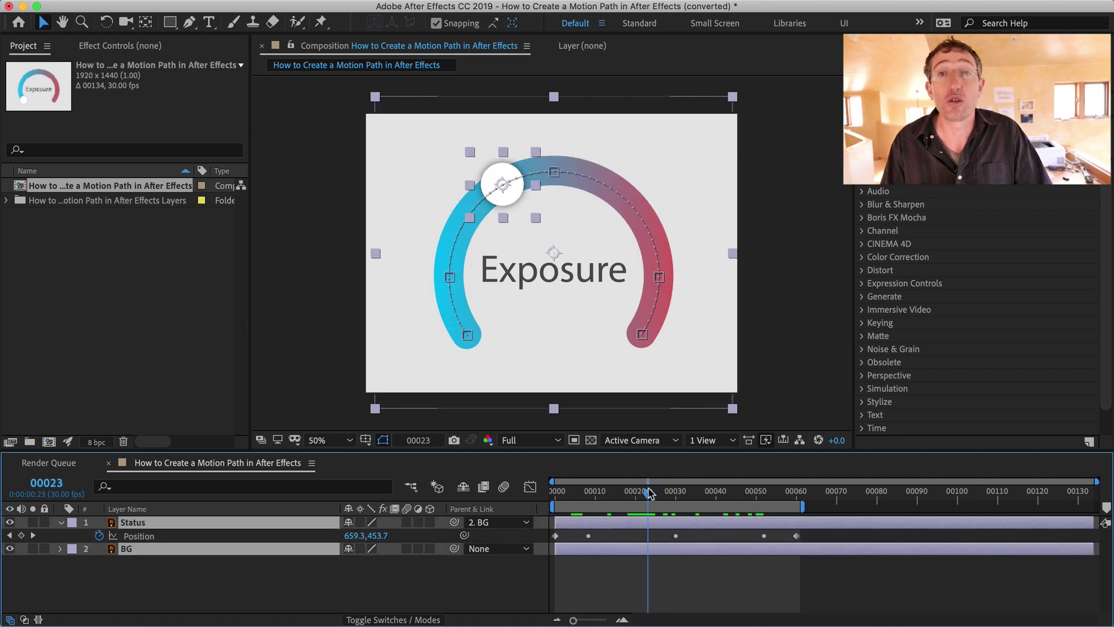
{"action": "left_click", "coordinate": [593, 598]}
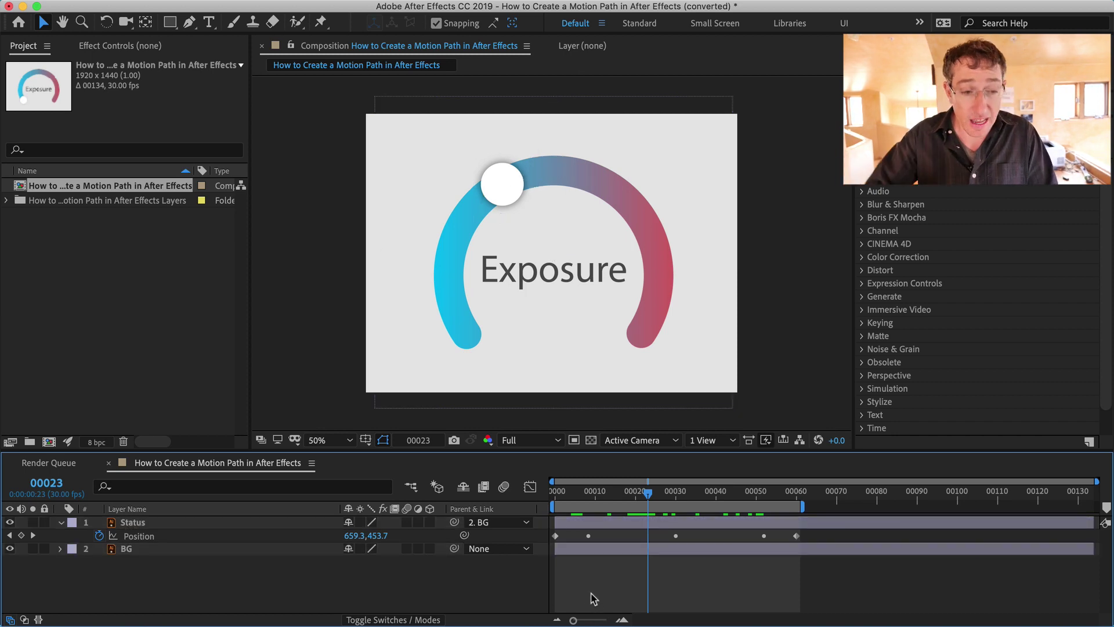
Step: Import Hands 3D Comps.aep, dismiss the missing-fonts warning, and preview its Cut composition
{"action": "key", "text": "super+Tab"}
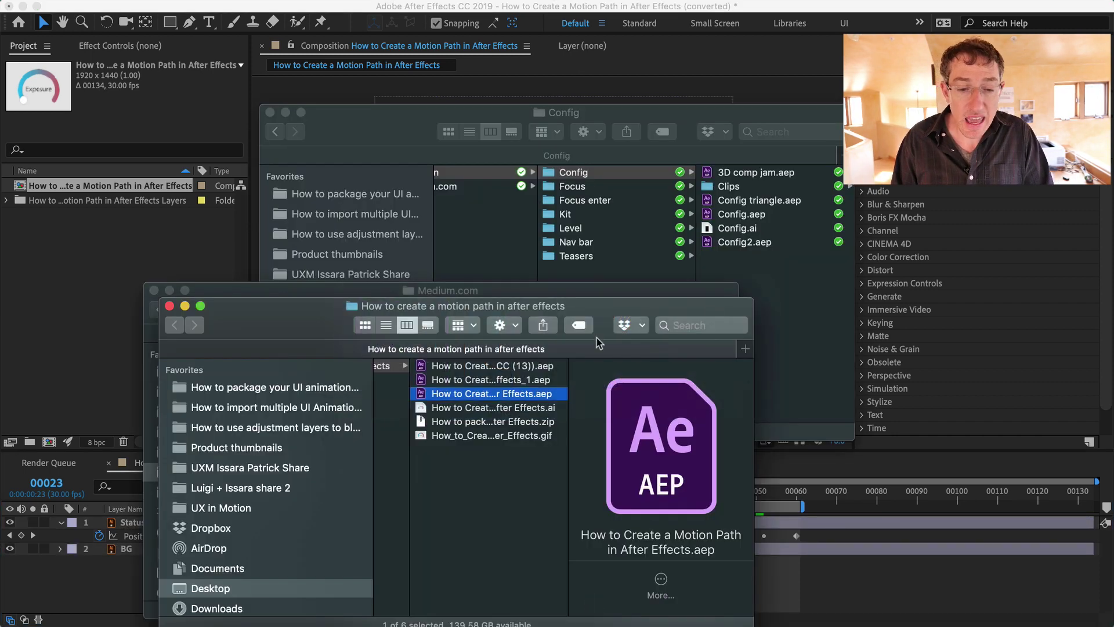
{"action": "key", "text": "super+w"}
{"action": "left_click", "coordinate": [430, 463]}
{"action": "left_click_drag", "start_coordinate": [426, 463], "coordinate": [79, 306]}
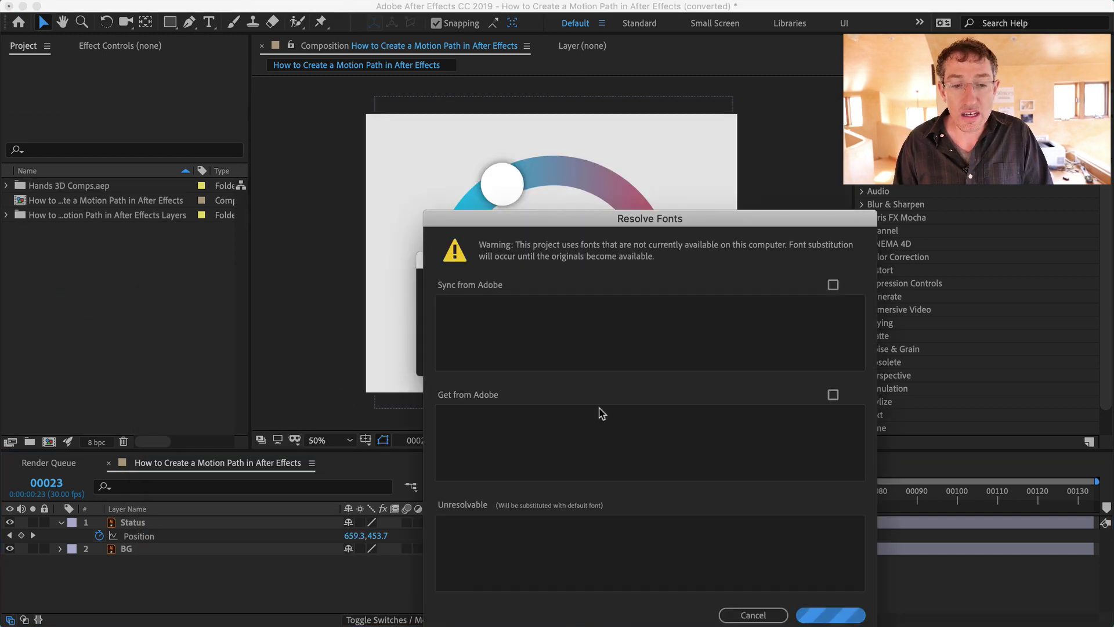
{"action": "left_click", "coordinate": [830, 614]}
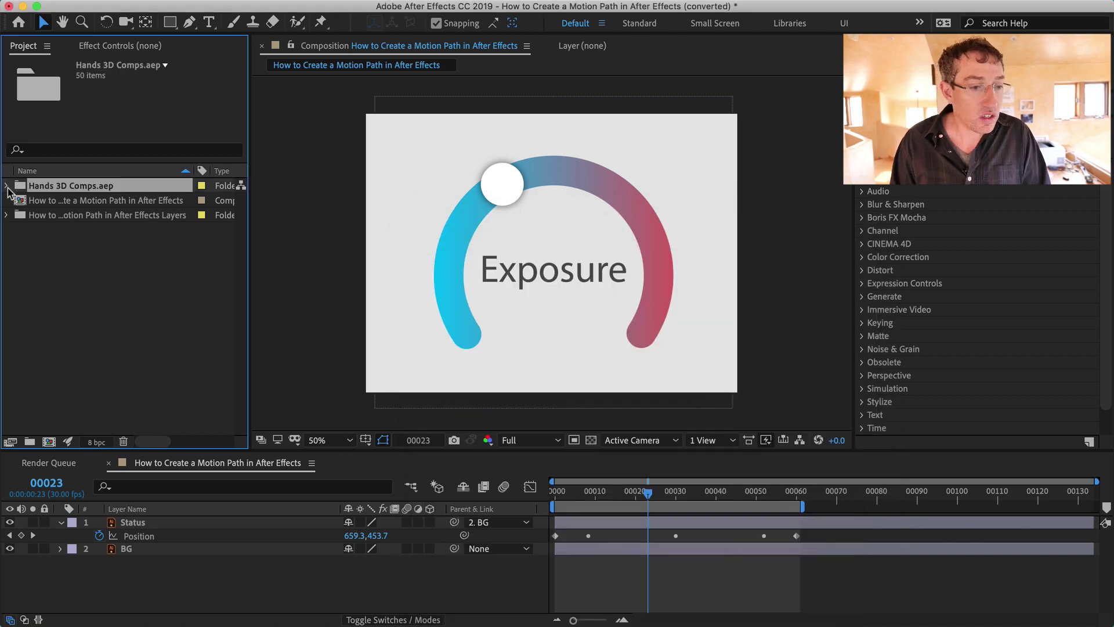
{"action": "left_click", "coordinate": [7, 186]}
{"action": "scroll", "coordinate": [51, 336], "scroll_direction": "down", "scroll_amount": 5}
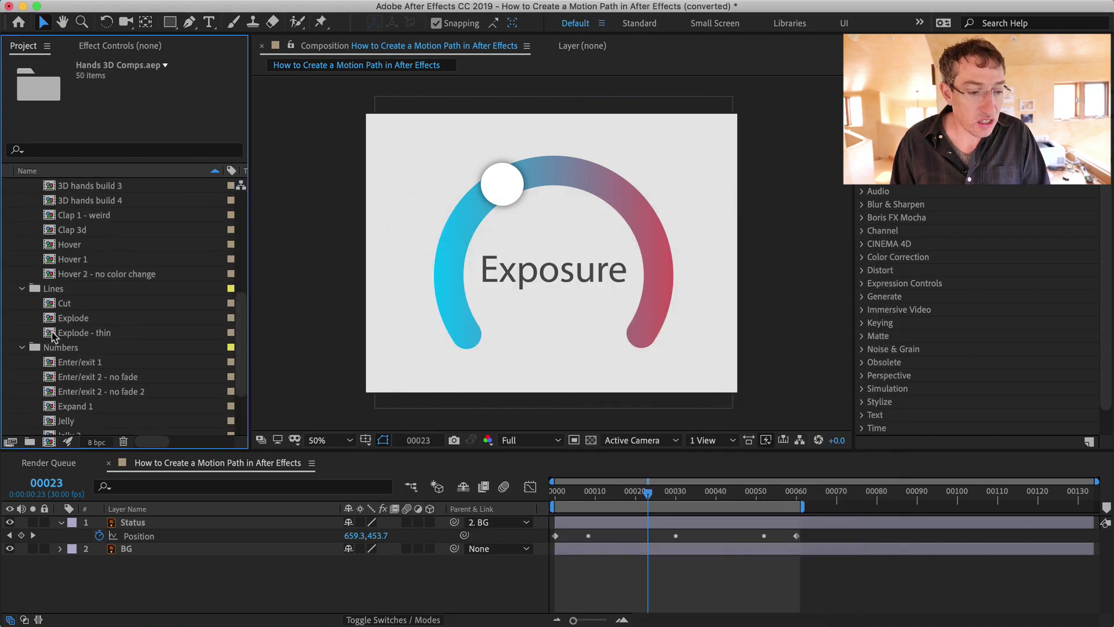
{"action": "double_click", "coordinate": [47, 304]}
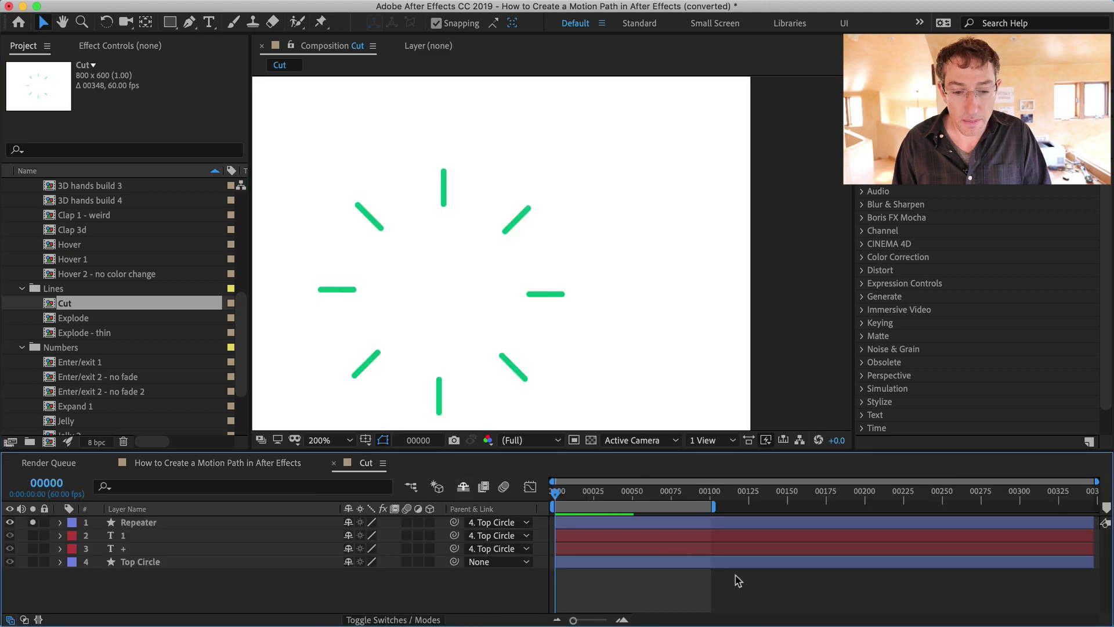
{"action": "left_click_drag", "start_coordinate": [587, 492], "coordinate": [684, 500]}
{"action": "key", "text": "Home"}
Step: Import Config2.aep, dismiss the missing-fonts warning, and preview the Config 2 composition
{"action": "key", "text": "super+Tab"}
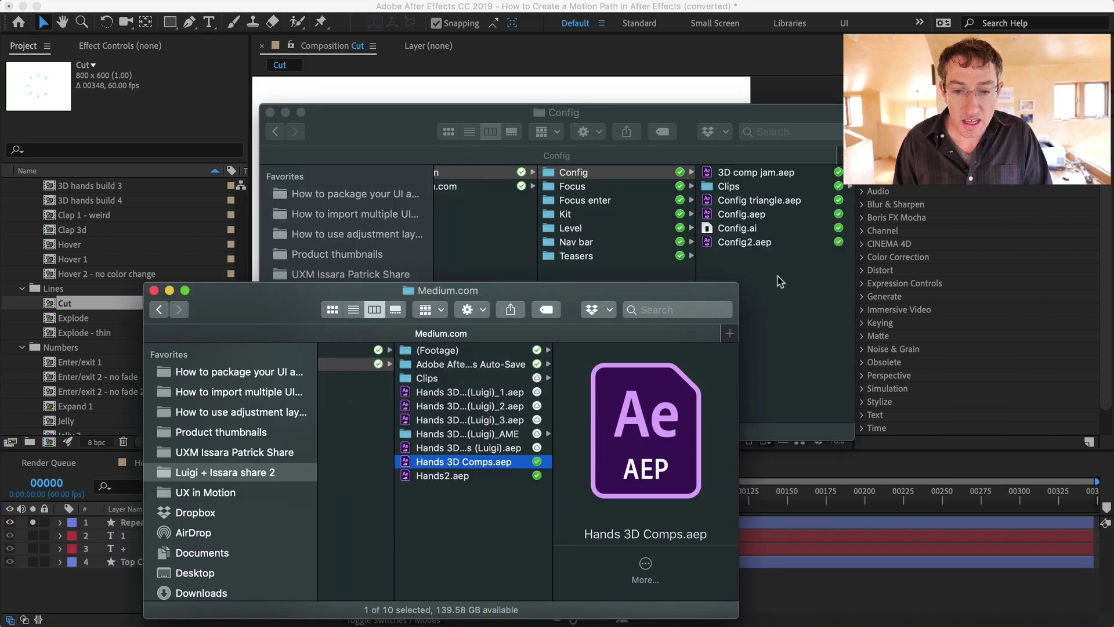
{"action": "left_click", "coordinate": [781, 261]}
{"action": "left_click_drag", "start_coordinate": [735, 246], "coordinate": [26, 311]}
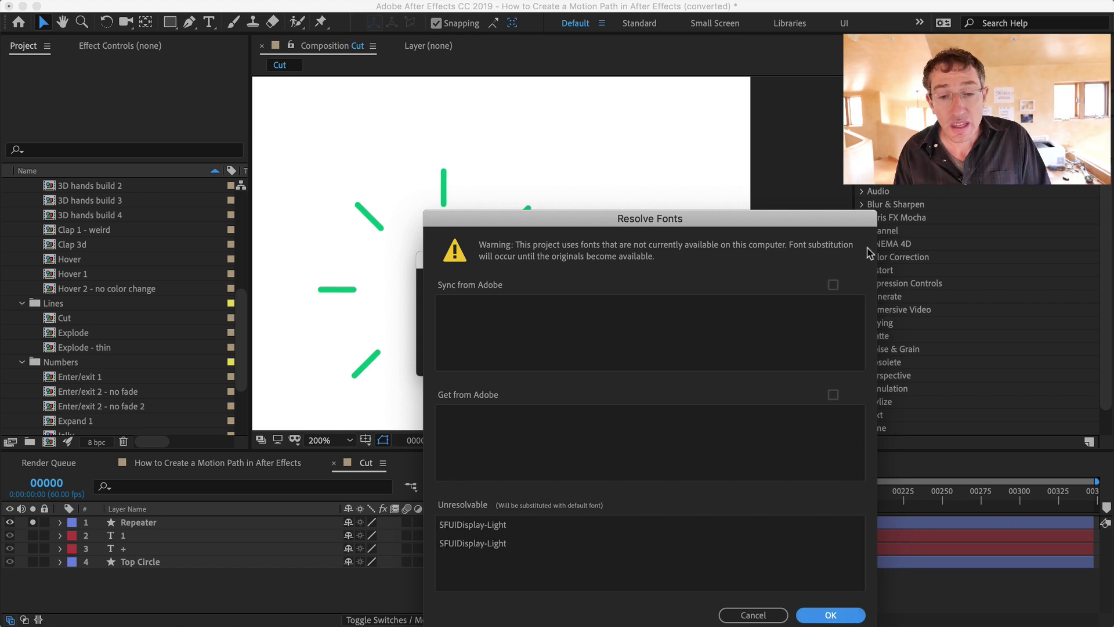
{"action": "left_click", "coordinate": [840, 617]}
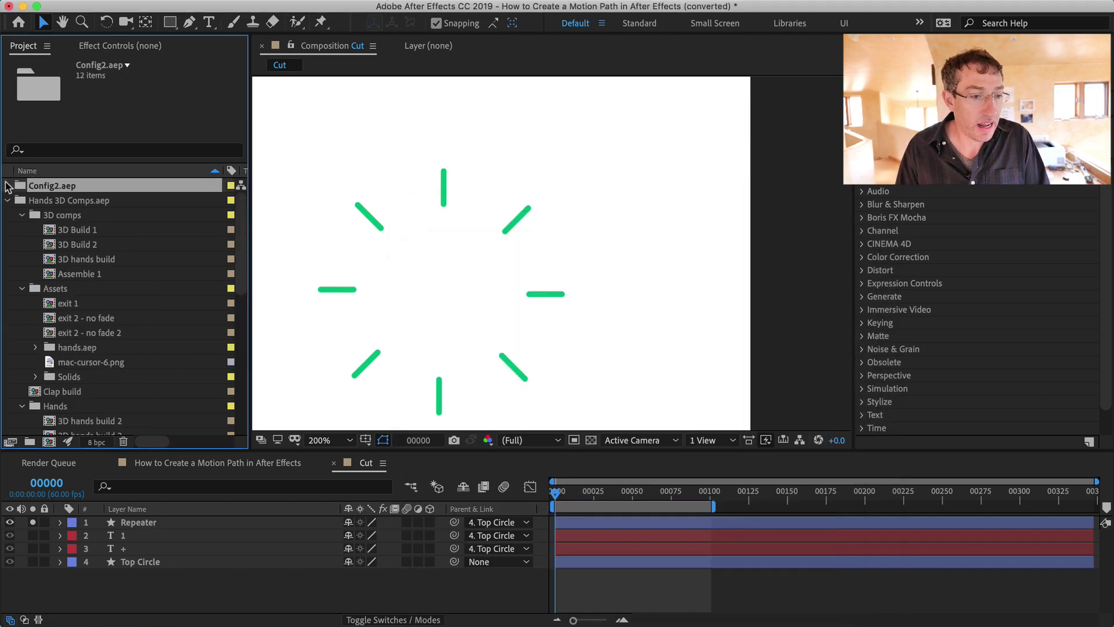
{"action": "left_click", "coordinate": [7, 185]}
{"action": "double_click", "coordinate": [58, 214]}
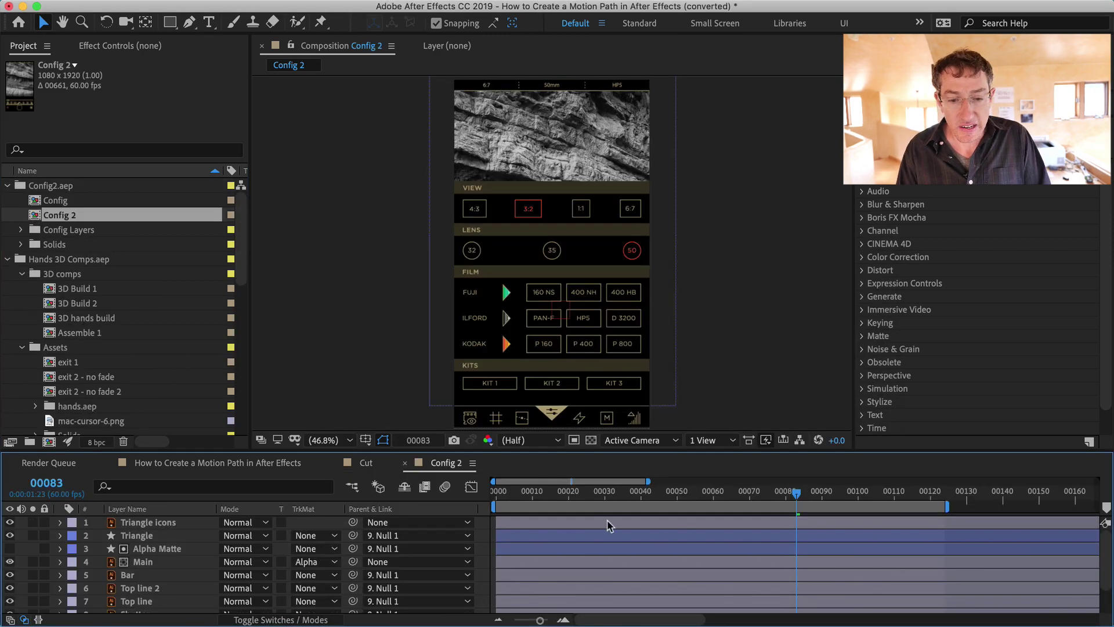
{"action": "left_click_drag", "start_coordinate": [598, 497], "coordinate": [625, 475]}
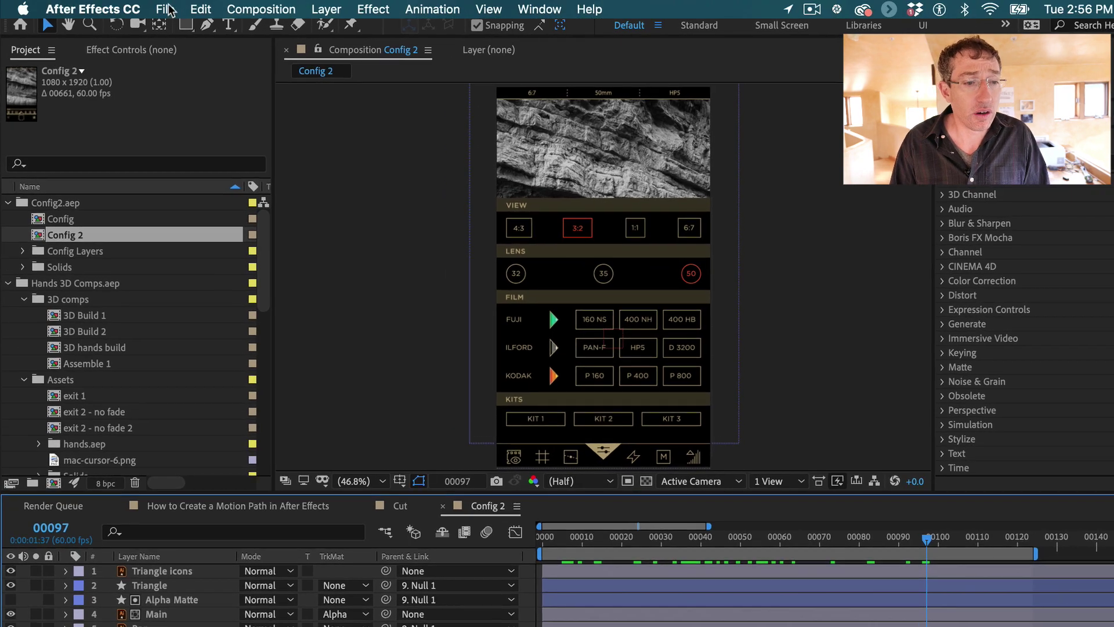
Step: Start File > Dependencies > Collect Files and save the project to the Desktop as Awesome file.aep
{"action": "left_click", "coordinate": [165, 10]}
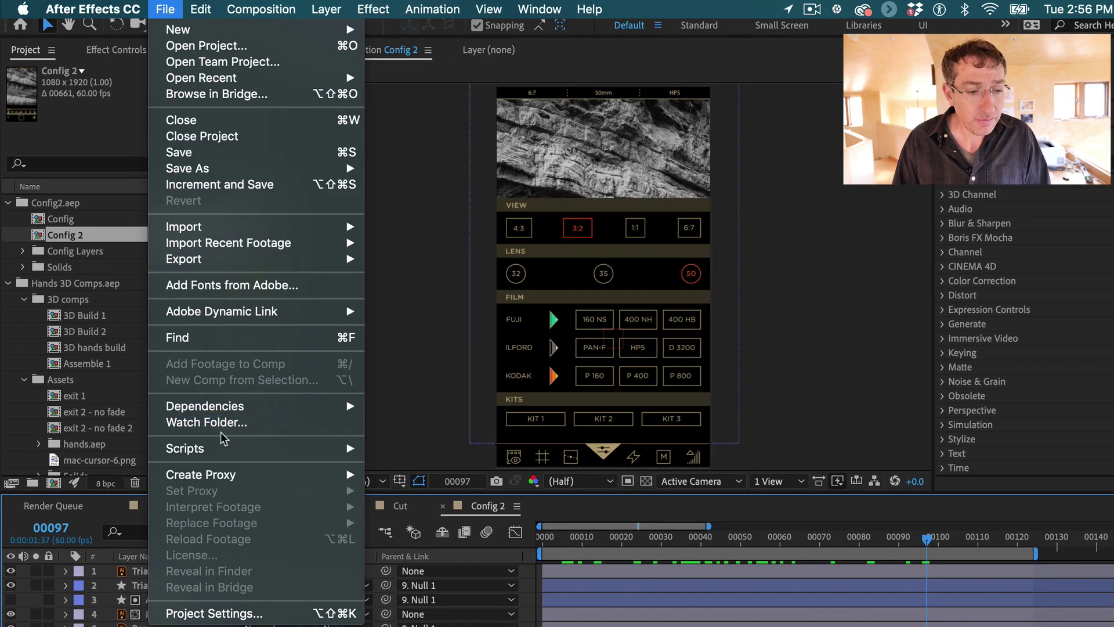
{"action": "mouse_move", "coordinate": [217, 412]}
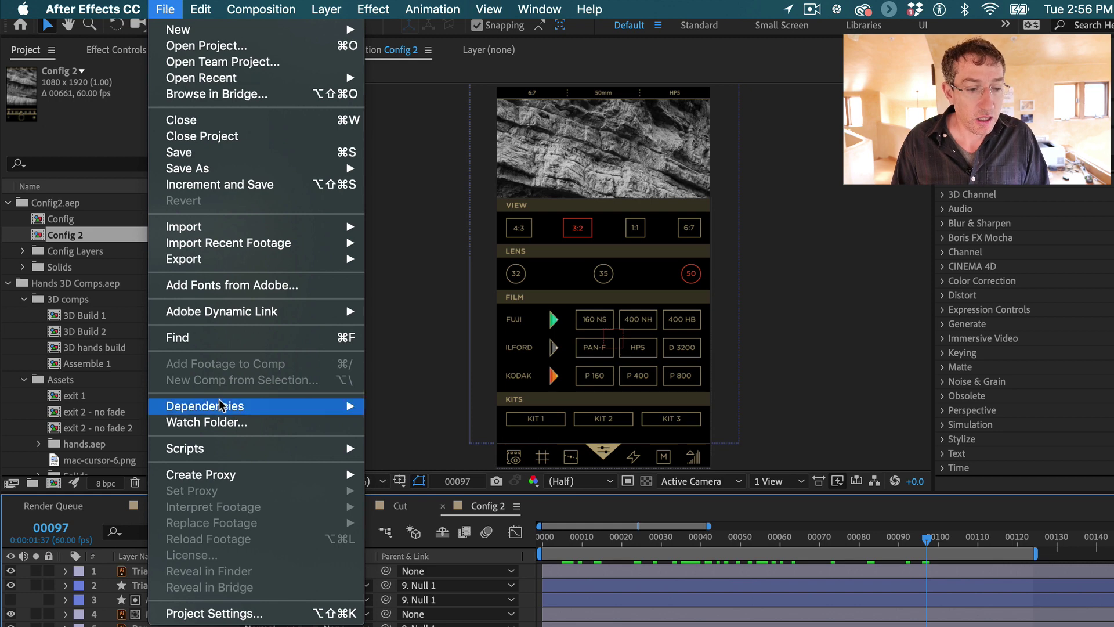
{"action": "left_click", "coordinate": [409, 407]}
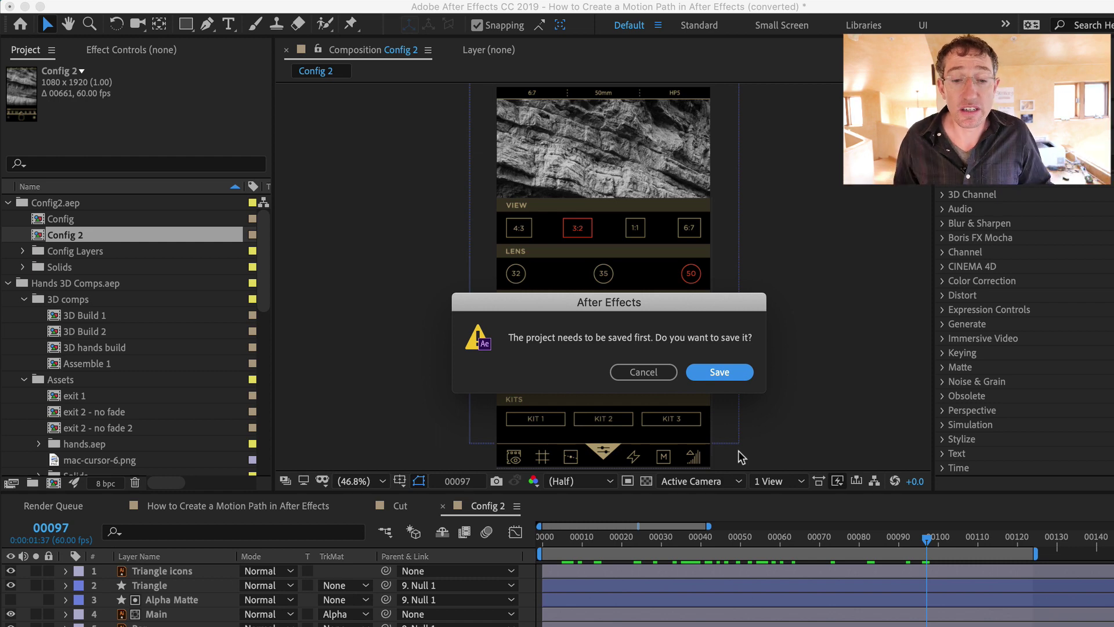
{"action": "left_click", "coordinate": [719, 372]}
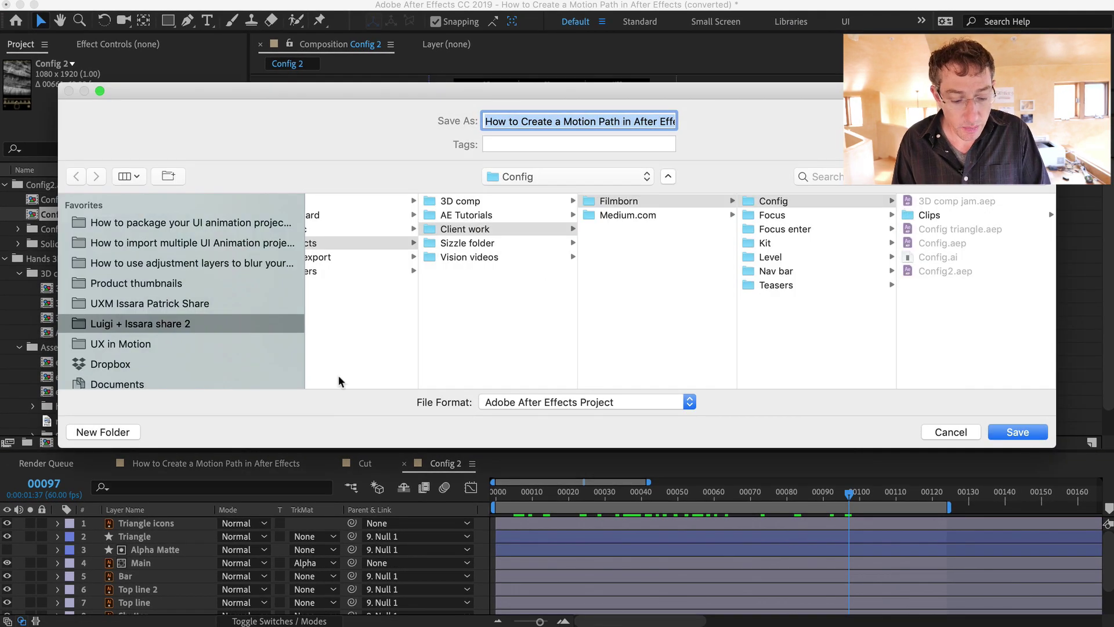
{"action": "key", "text": "super+shift+d"}
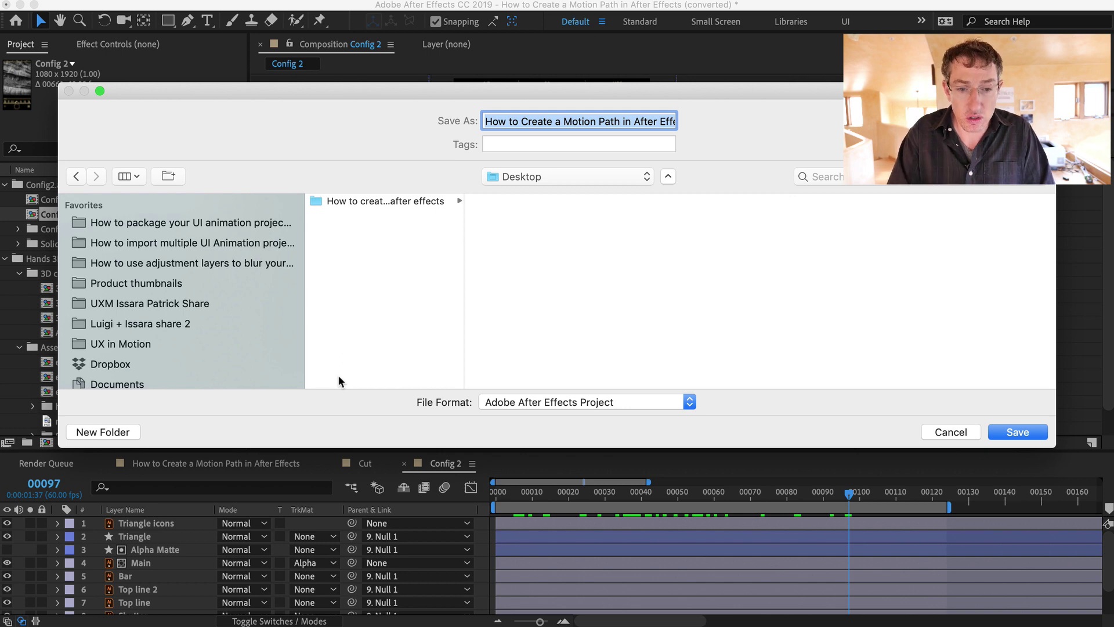
{"action": "type", "text": "Awesome file.aep"}
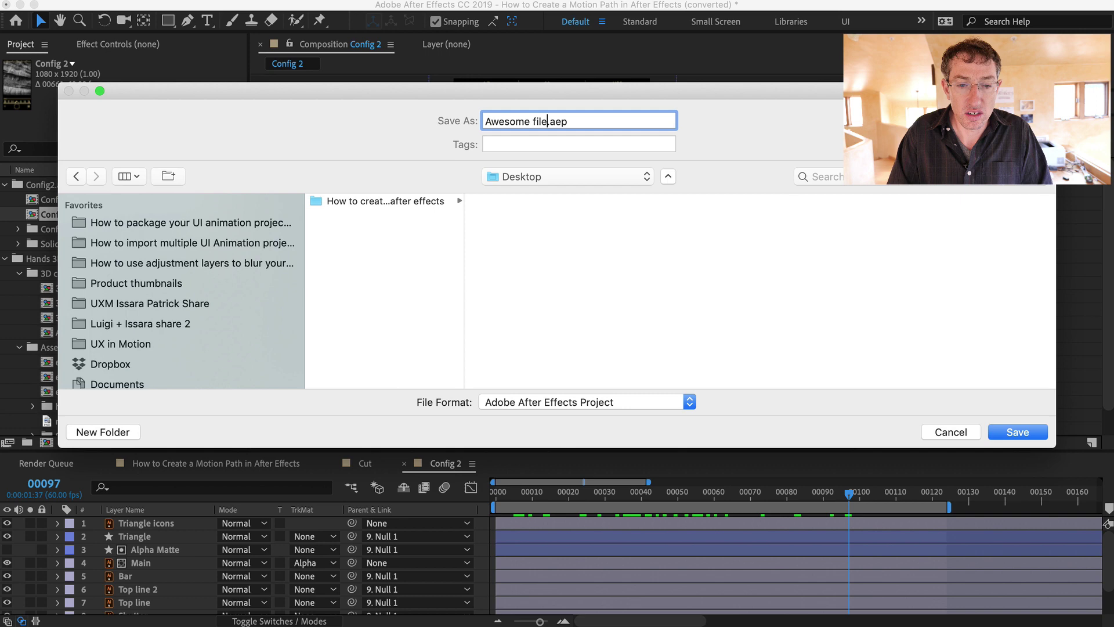
{"action": "key", "text": "Return"}
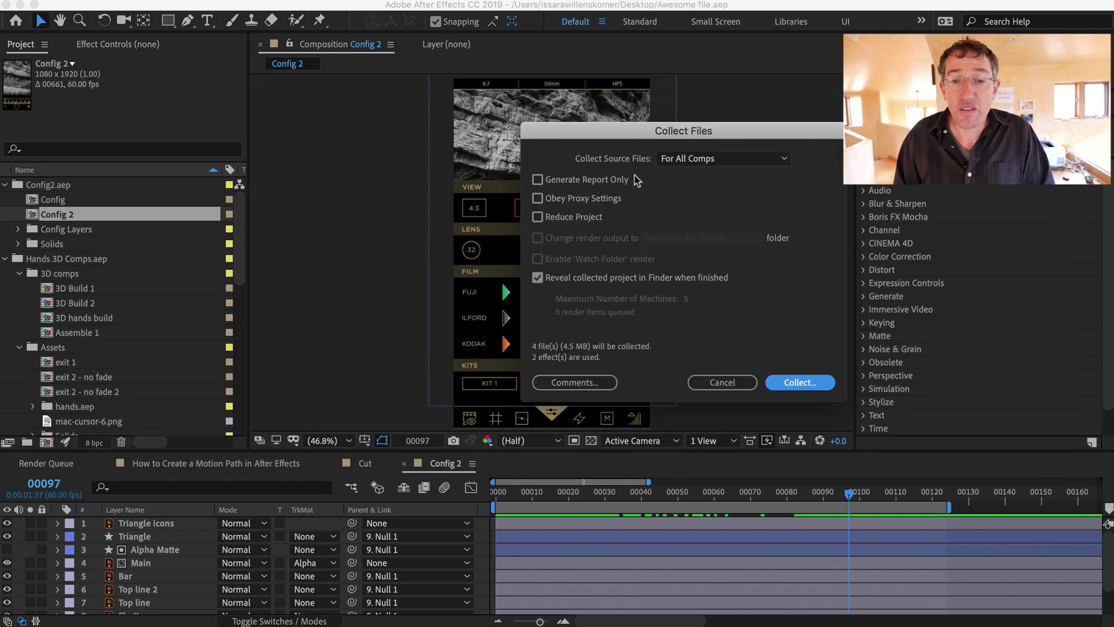
Step: Collect files for all comps with Generate Report Only off and Reveal in Finder checked
{"action": "left_click_drag", "start_coordinate": [685, 133], "coordinate": [571, 180]}
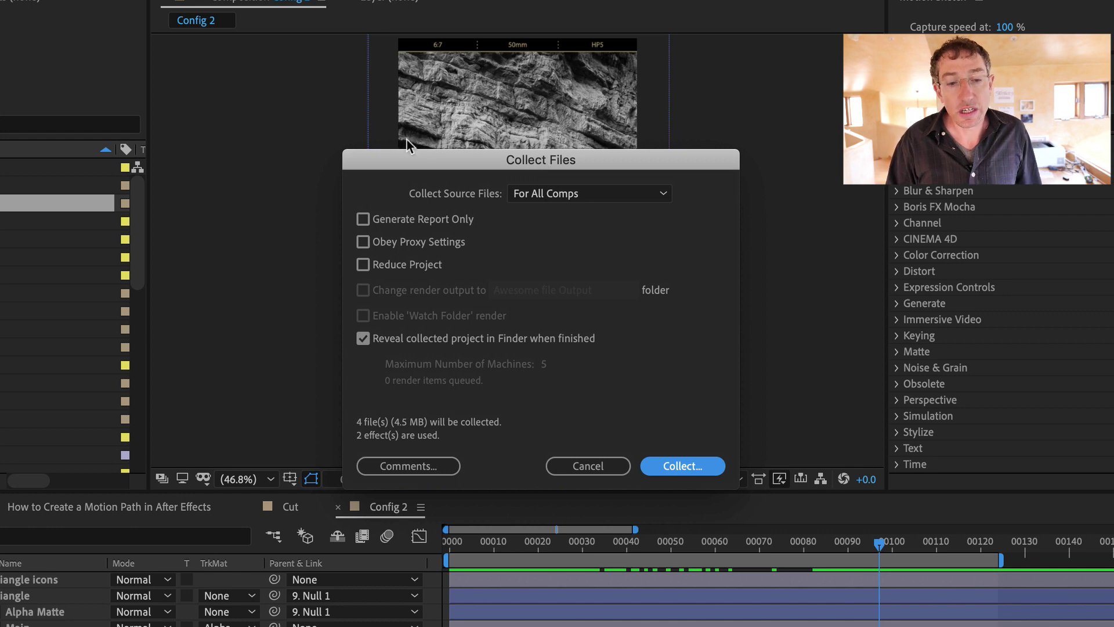
{"action": "left_click", "coordinate": [392, 217]}
{"action": "left_click", "coordinate": [392, 217]}
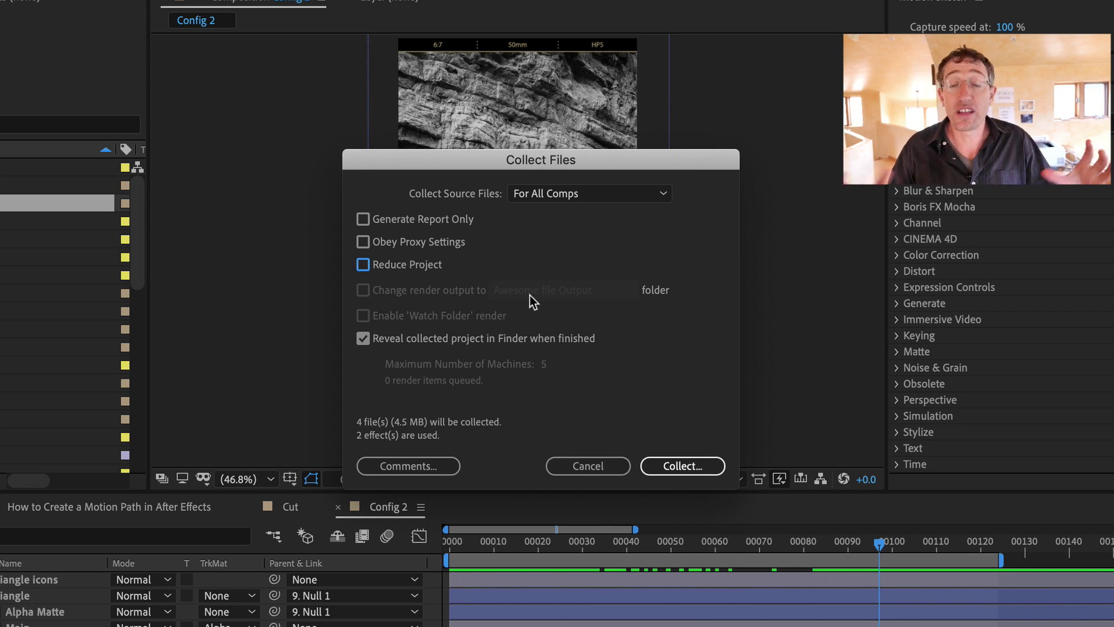
{"action": "left_click", "coordinate": [400, 339]}
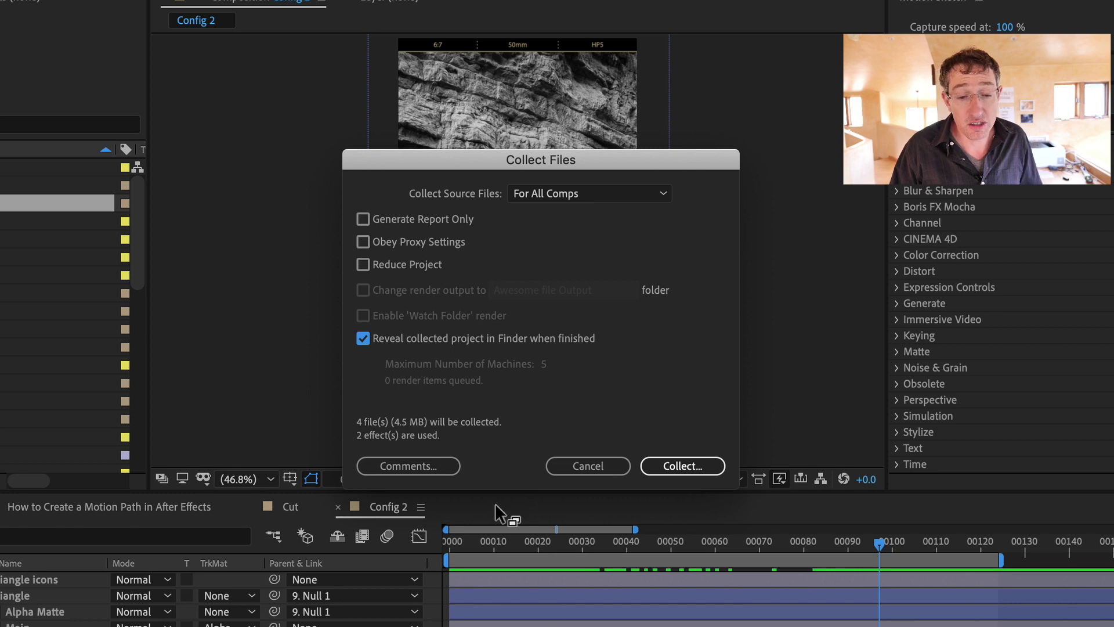
{"action": "left_click", "coordinate": [688, 464]}
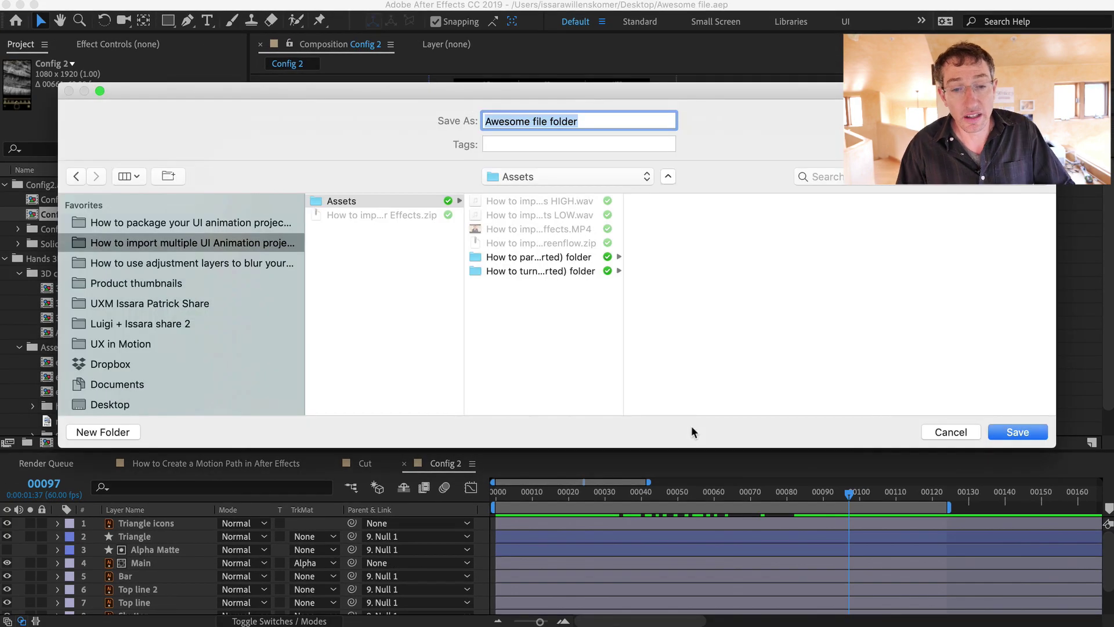
Step: Save Awesome file folder to the Desktop, then switch to Finder and close its windows
{"action": "key", "text": "super+shift+d"}
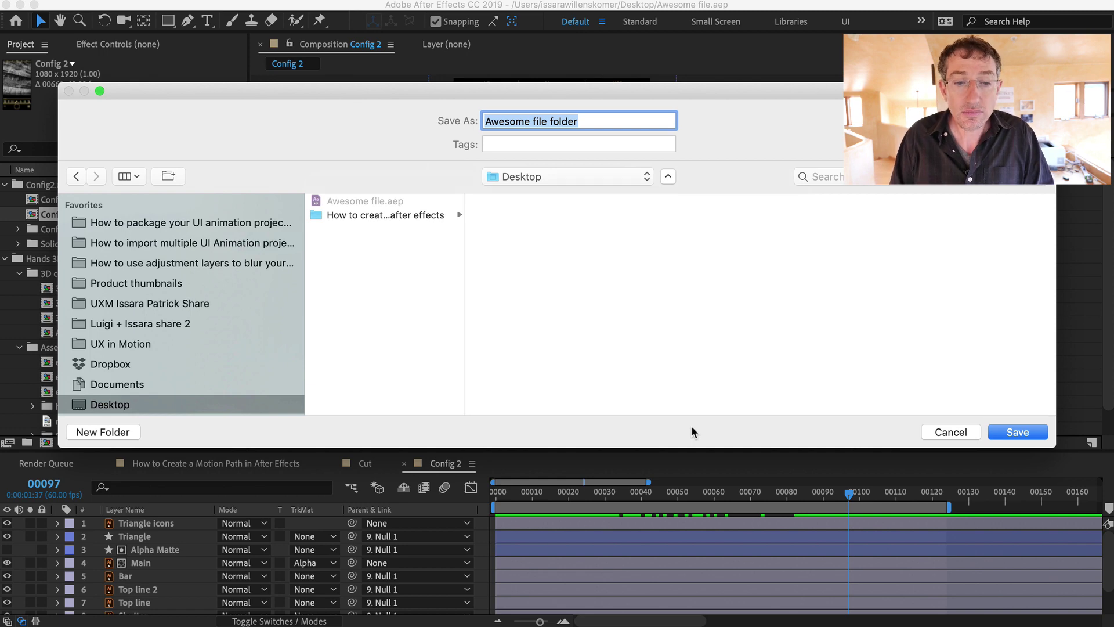
{"action": "key", "text": "Return"}
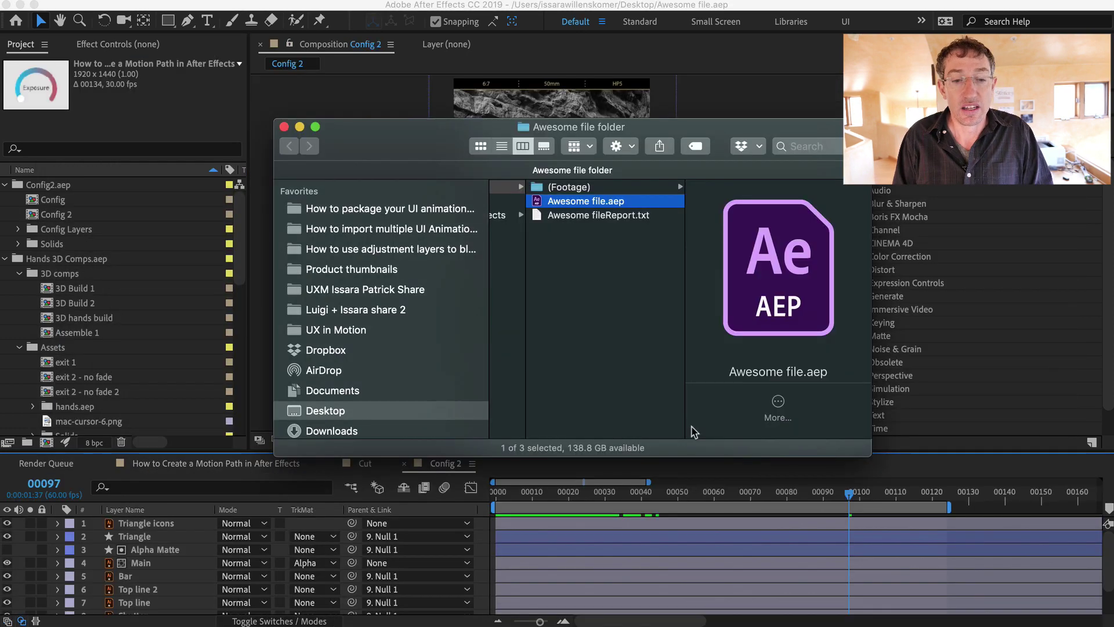
{"action": "key", "text": "super+Tab"}
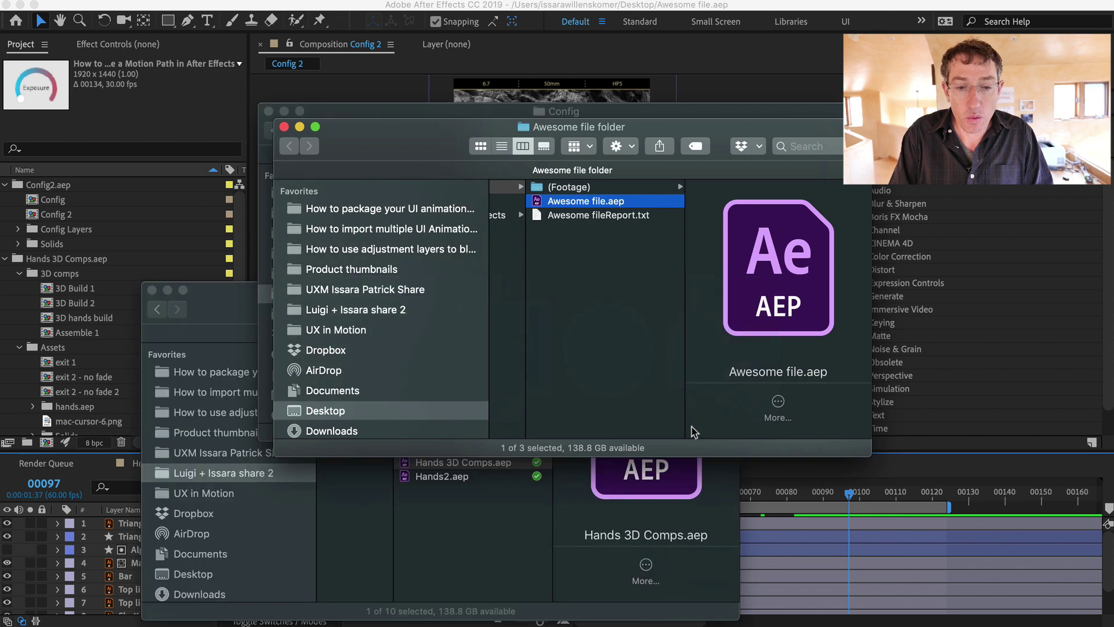
{"action": "key", "text": "super+alt+h"}
{"action": "key", "text": "super+w"}
{"action": "key", "text": "super+w"}
Step: Open Awesome file folder on the desktop and delete Awesome fileReport.txt
{"action": "left_click", "coordinate": [811, 236]}
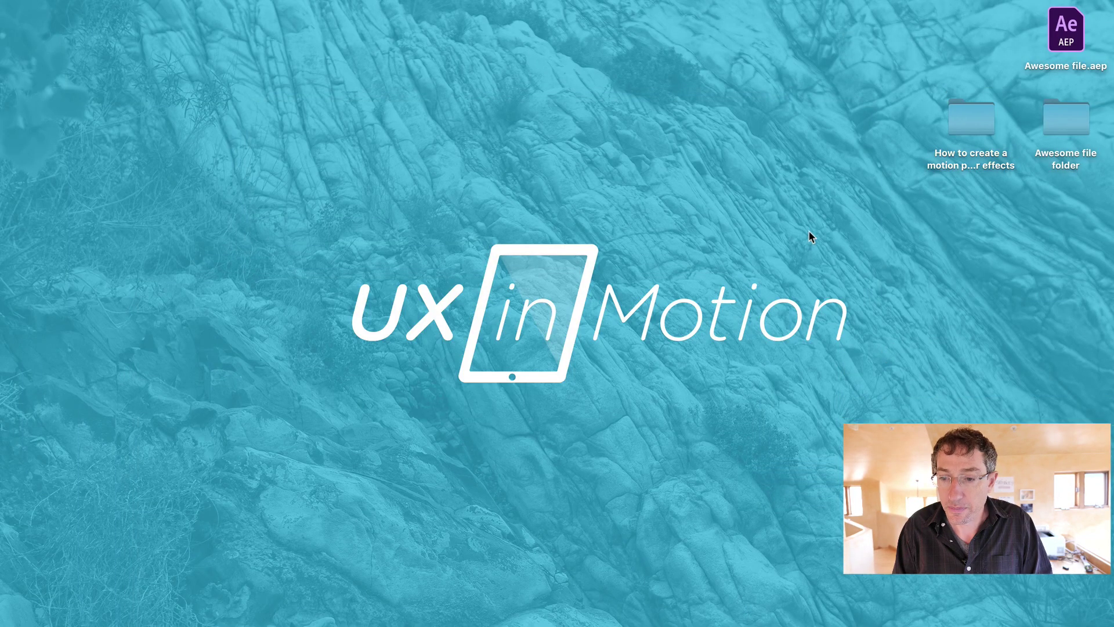
{"action": "left_click_drag", "start_coordinate": [1042, 129], "coordinate": [776, 111]}
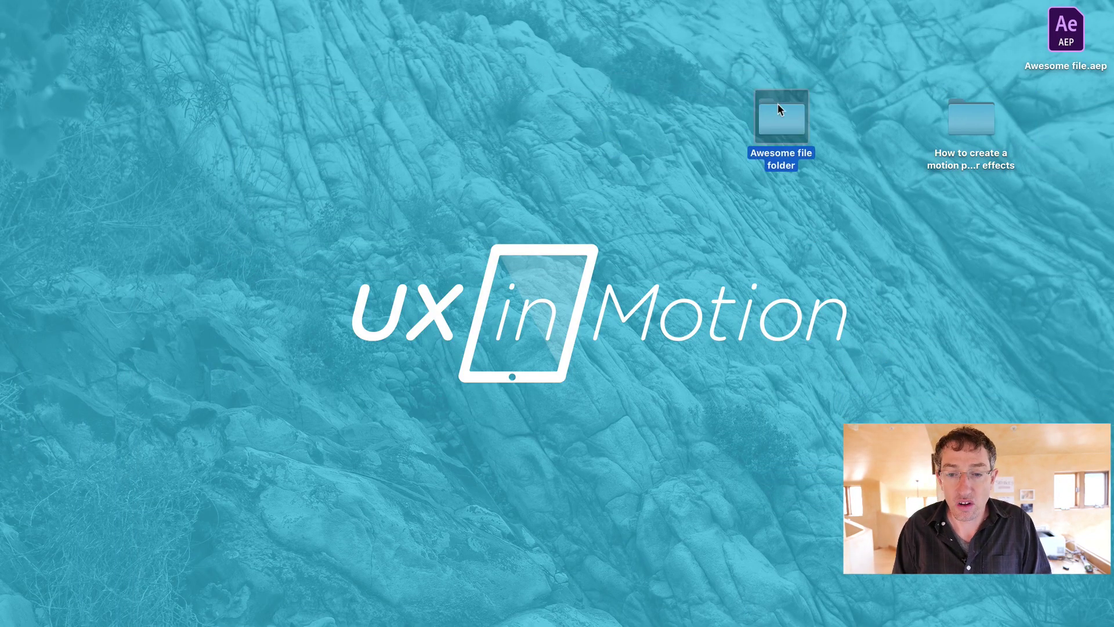
{"action": "double_click", "coordinate": [777, 112]}
{"action": "key", "text": "Right"}
{"action": "key", "text": "Down"}
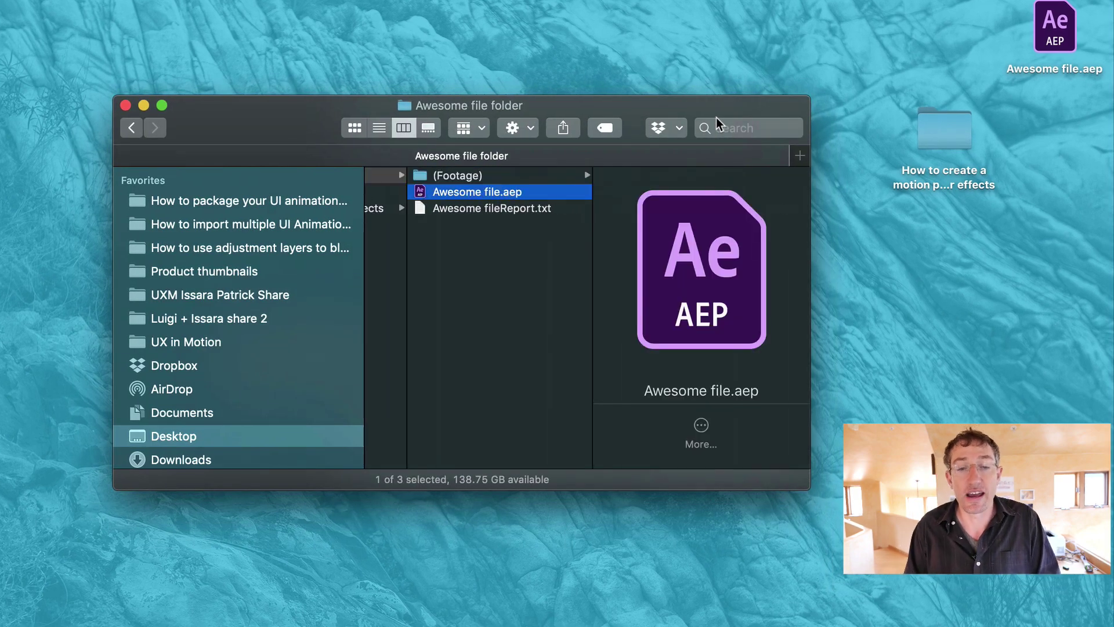
{"action": "key", "text": "Down"}
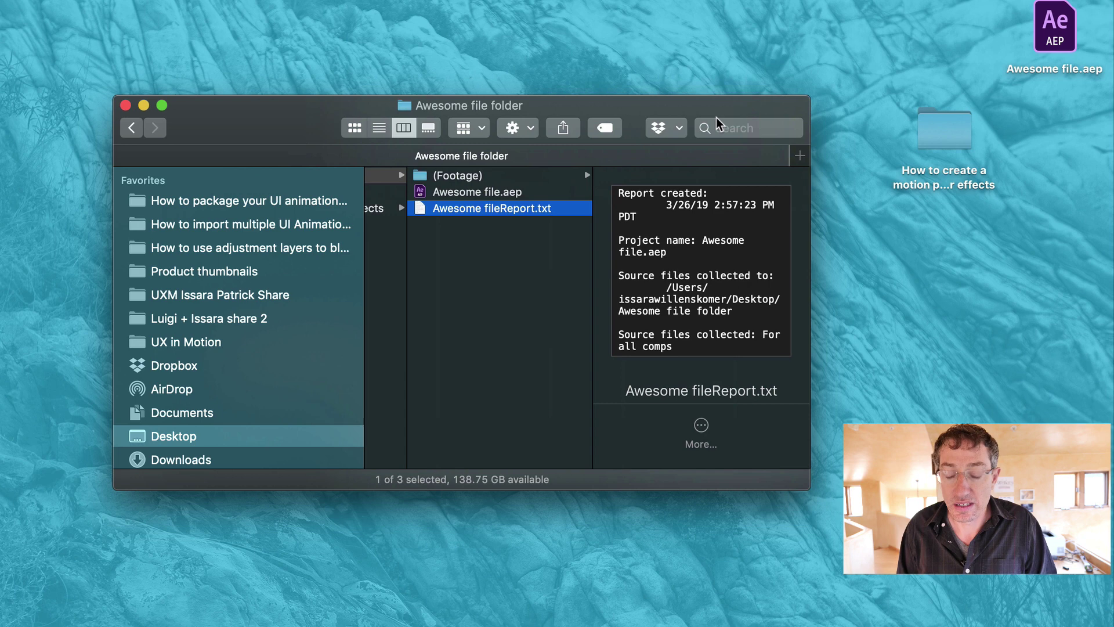
{"action": "key", "text": "super+BackSpace"}
Step: Browse the (Footage) subfolders: Hands 3D Comps.aep Assets and Config2.aep's Config Layers with Config.ai
{"action": "key", "text": "Up"}
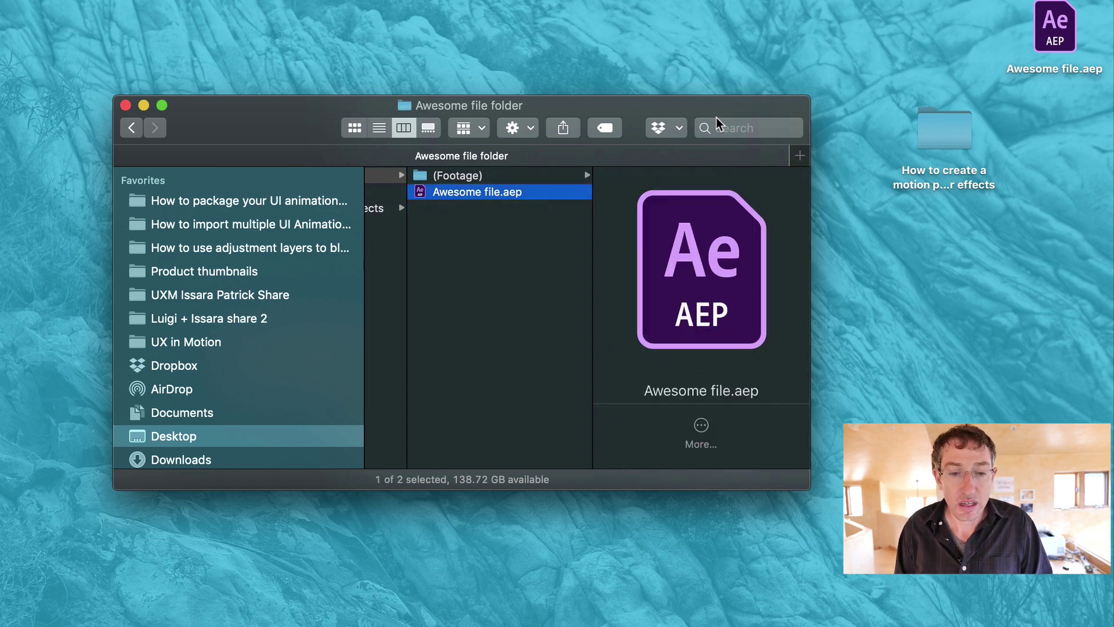
{"action": "key", "text": "Up"}
{"action": "key", "text": "Right"}
{"action": "key", "text": "Down"}
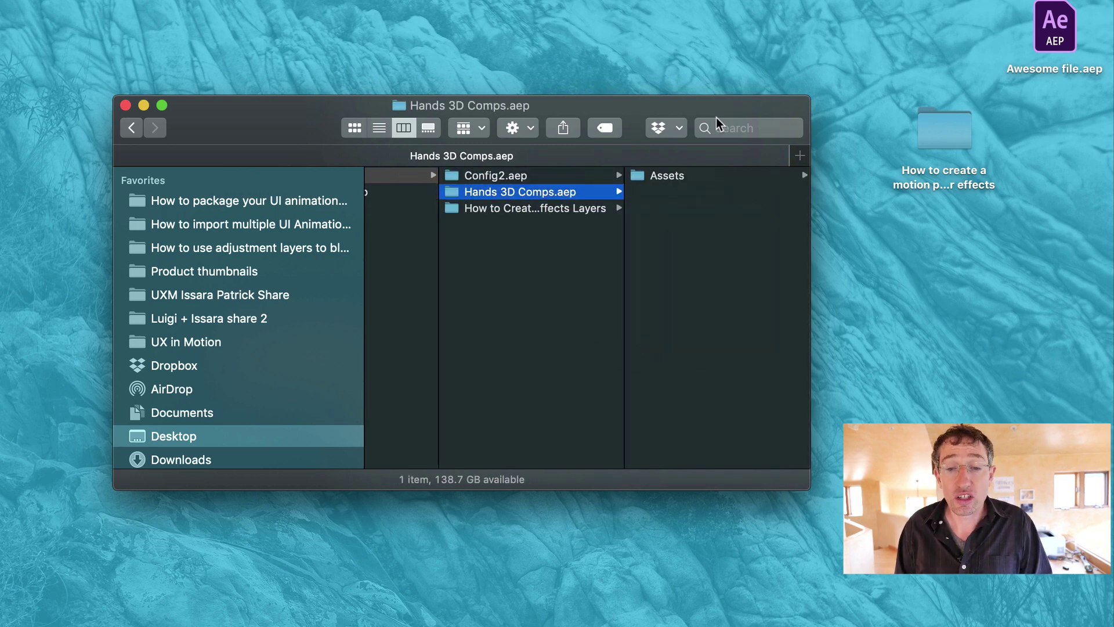
{"action": "key", "text": "Down"}
{"action": "key", "text": "Right"}
{"action": "key", "text": "Left"}
{"action": "key", "text": "Up"}
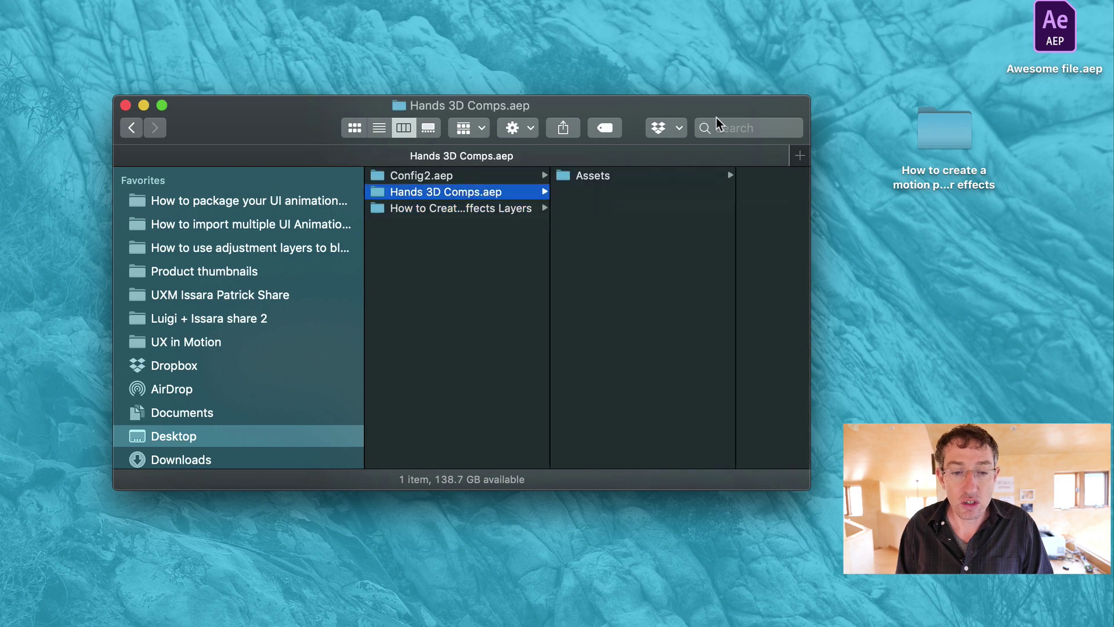
{"action": "key", "text": "Right"}
{"action": "key", "text": "Left"}
{"action": "key", "text": "Up"}
{"action": "key", "text": "Right"}
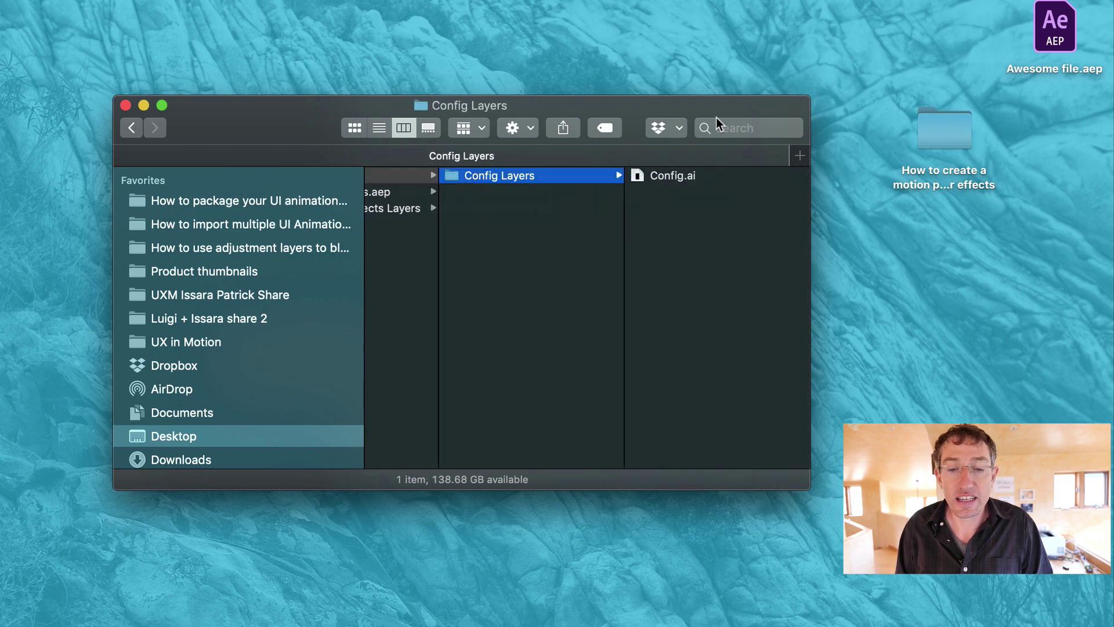
{"action": "key", "text": "Left"}
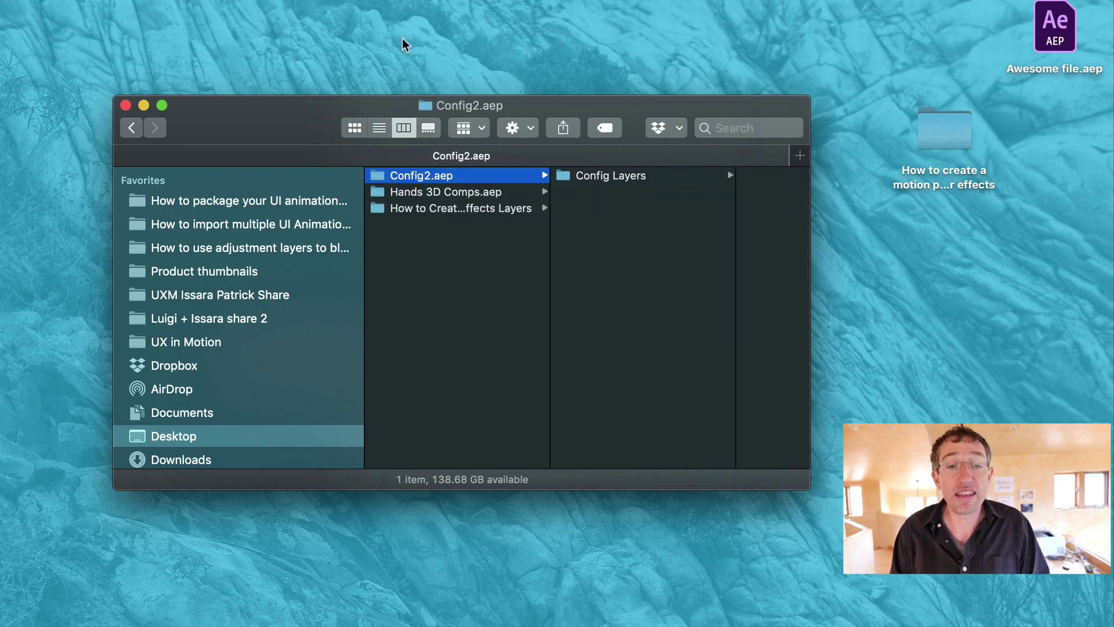